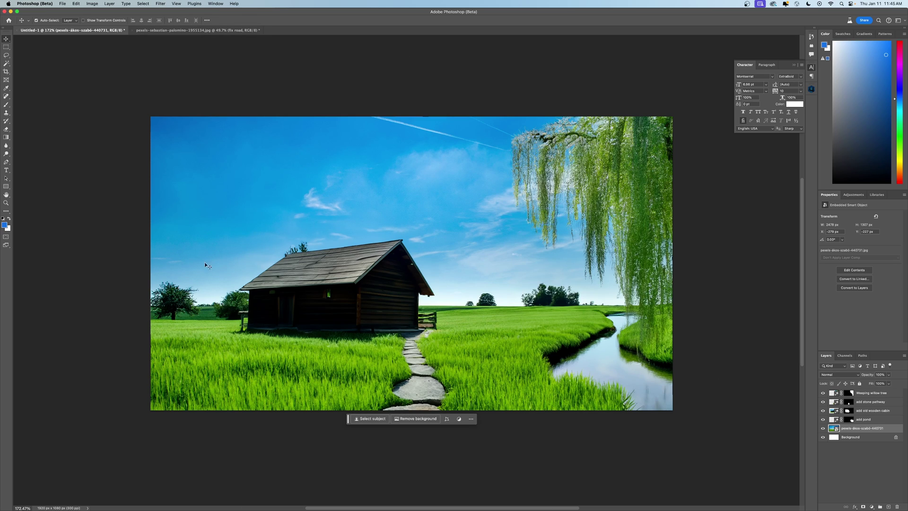
Hide the willow, stone pathway, cabin and pond layers, then select the original meadow photo layer
left_click(872, 486)
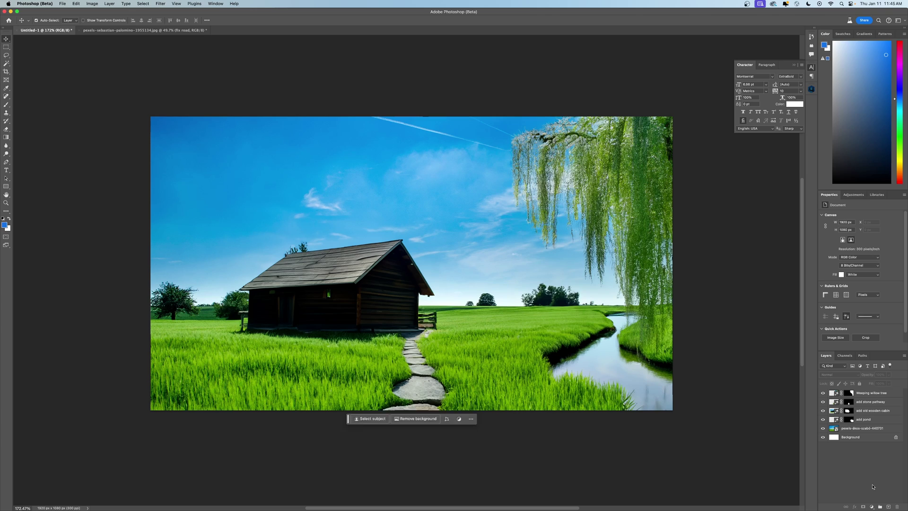
left_click(823, 393)
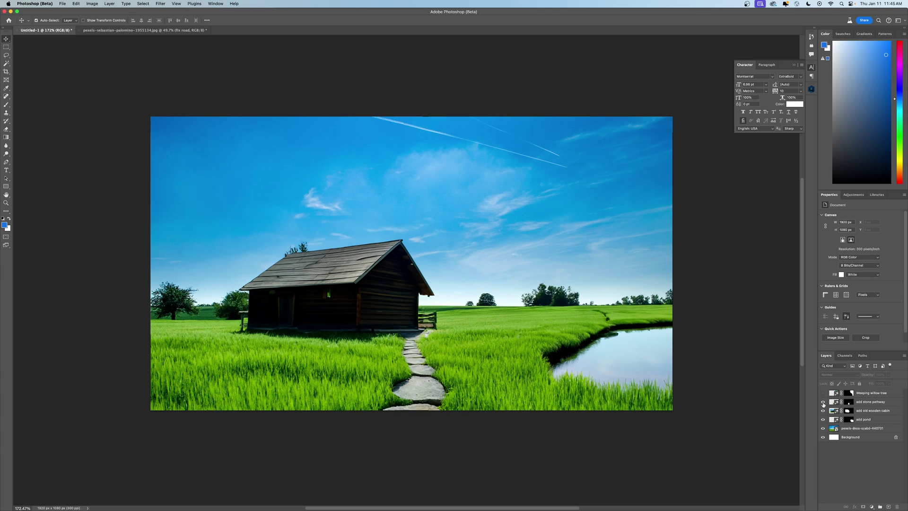
left_click(823, 402)
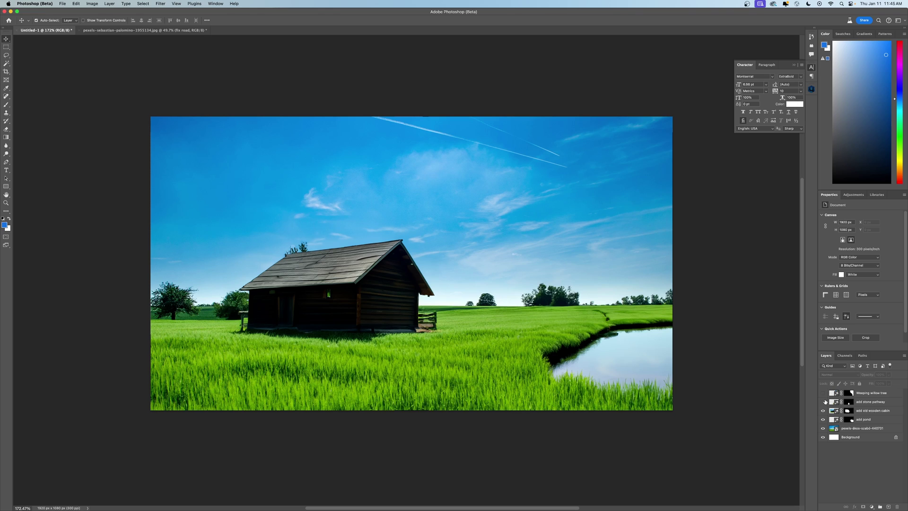
left_click(824, 402)
left_click(823, 402)
left_click(823, 411)
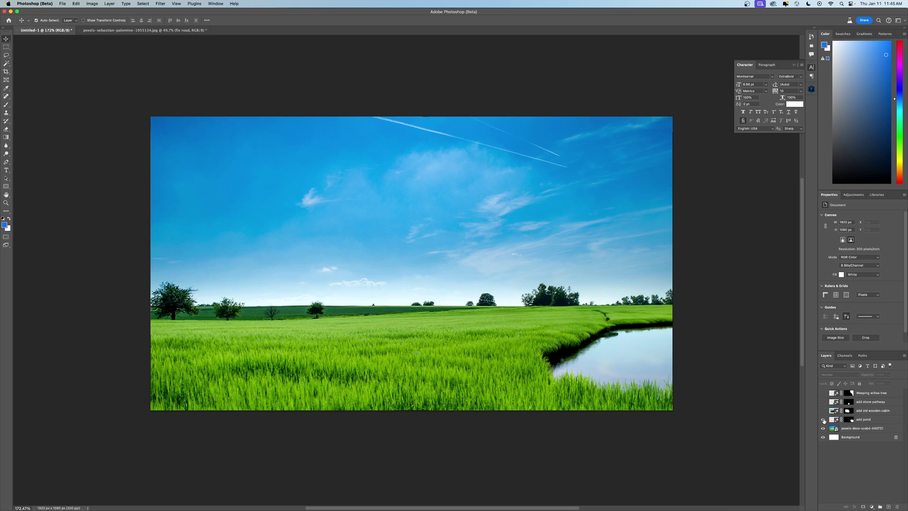
left_click(824, 420)
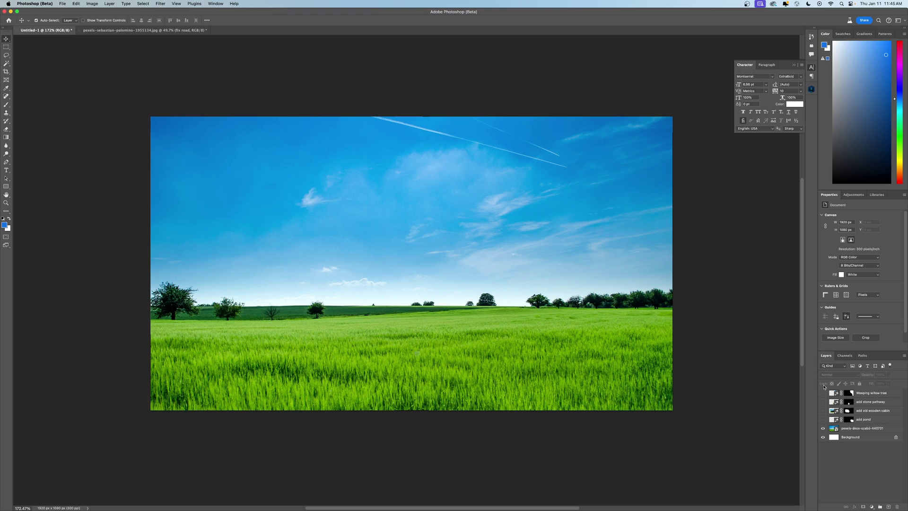
left_click(848, 431)
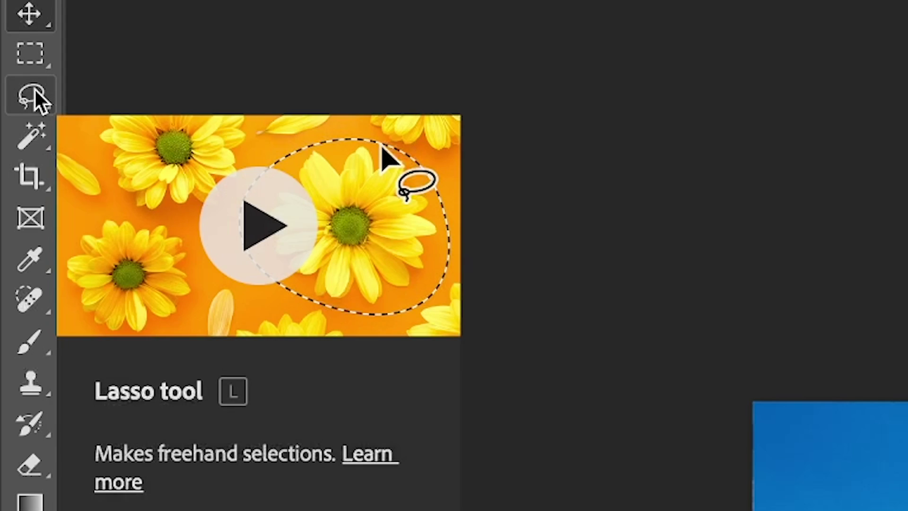
Lasso the lower-right field, generate 'a pond' and keep the first of three variations
left_click(35, 93)
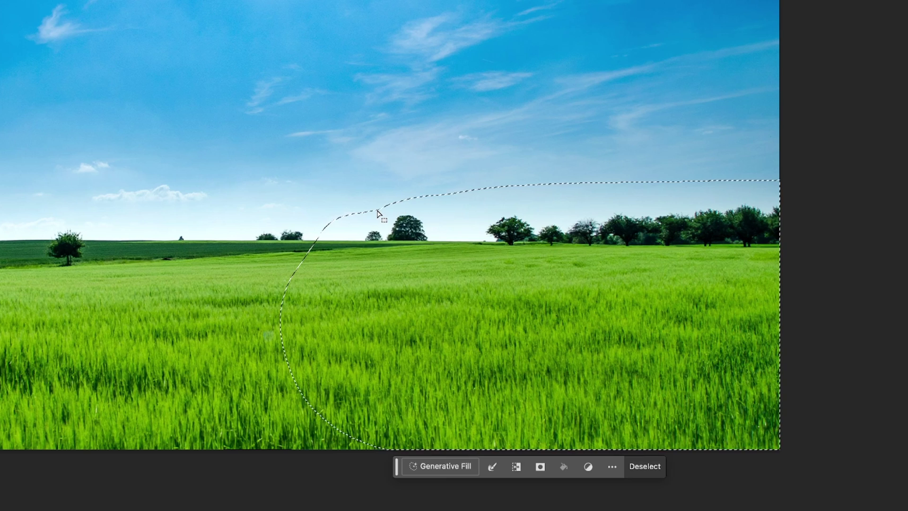
left_click(439, 468)
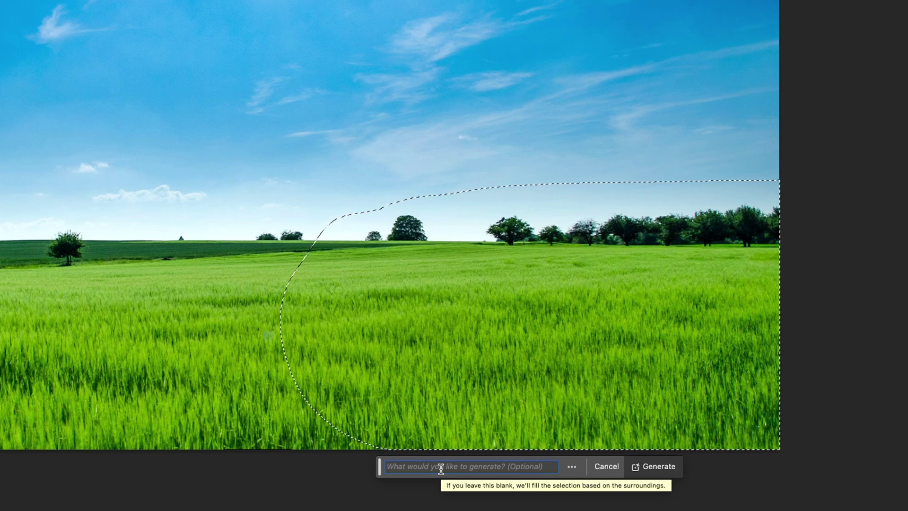
type("a cow")
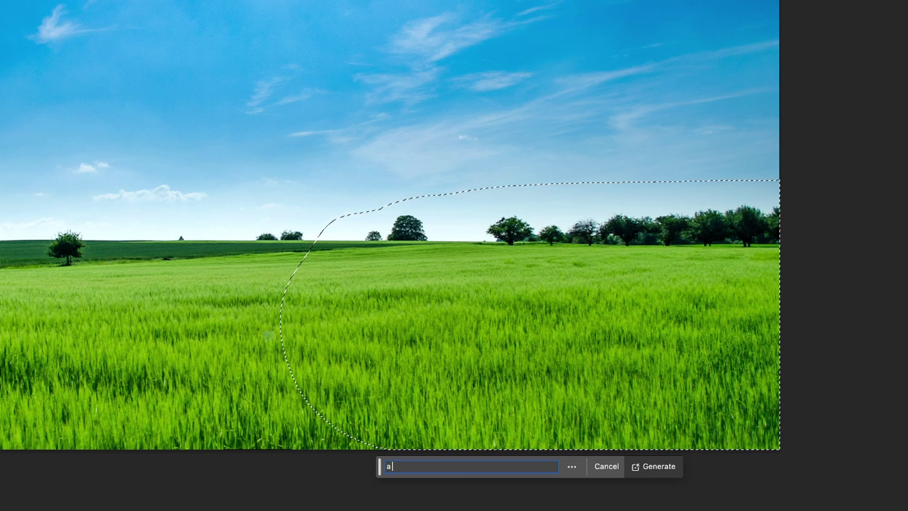
key("Return")
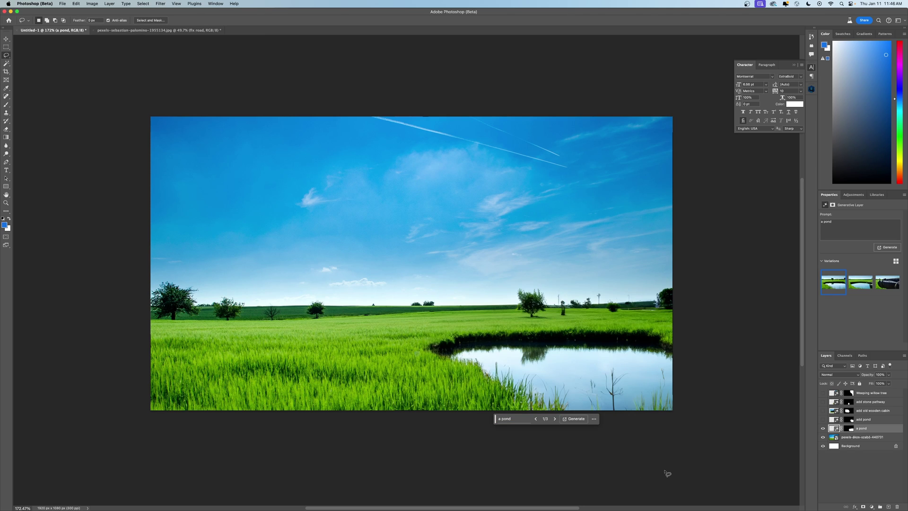
left_click(859, 286)
left_click(882, 285)
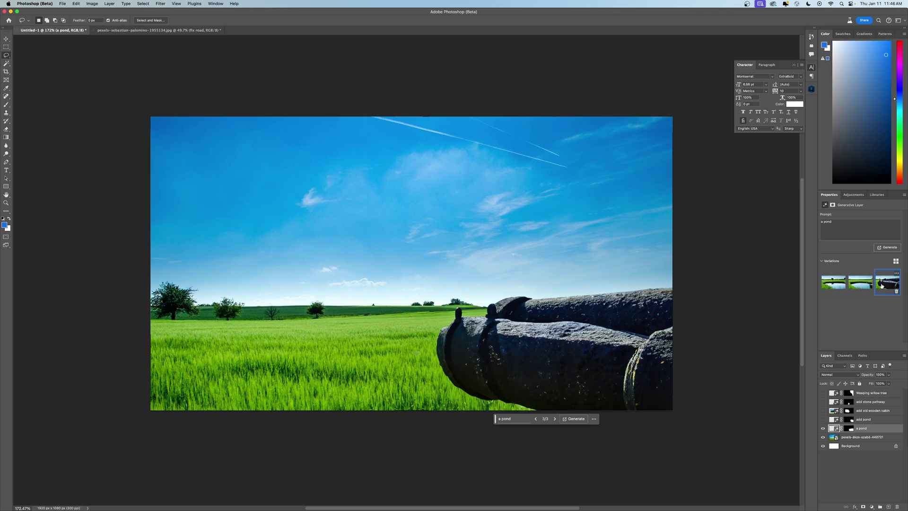
left_click(830, 287)
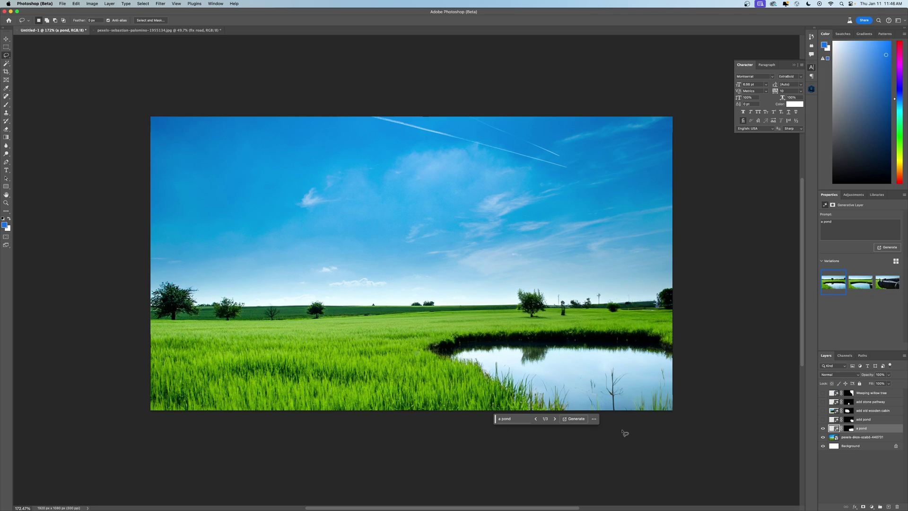
Lasso the left horizon, generate 'mountains in the distance' and keep the snowy third variation
left_click(141, 256)
mouse_move(141, 256)
left_mouse_down()
mouse_move(208, 211)
mouse_move(274, 190)
mouse_move(337, 193)
mouse_move(444, 230)
mouse_move(493, 310)
mouse_move(389, 326)
mouse_move(219, 334)
mouse_move(131, 311)
mouse_move(128, 255)
left_mouse_up()
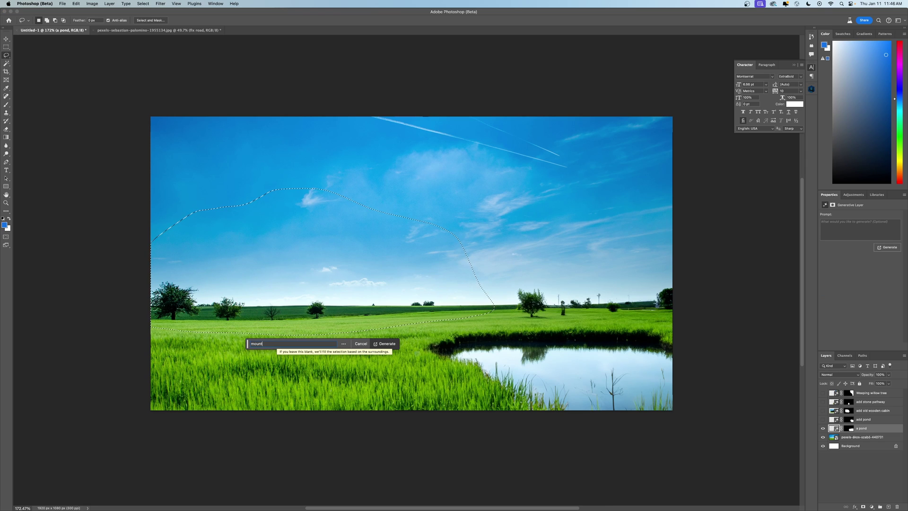
type("e distanc")
key("Return")
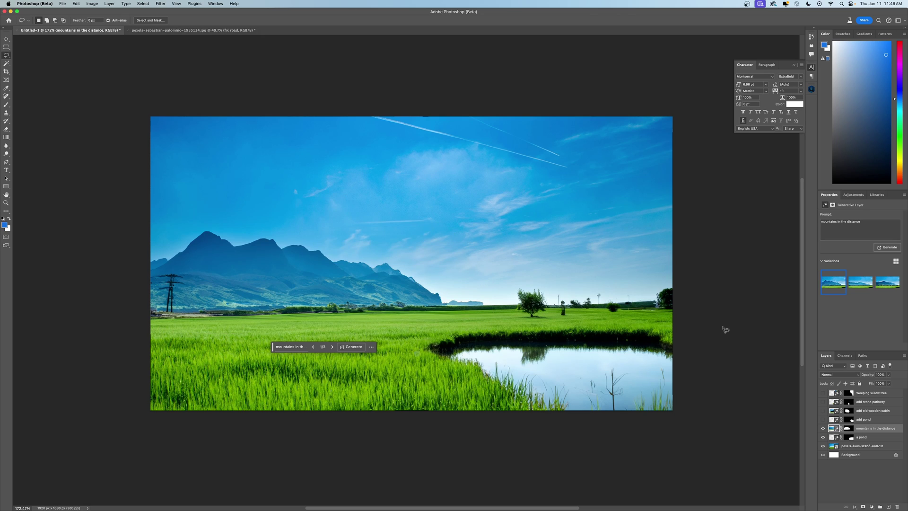
left_click(856, 287)
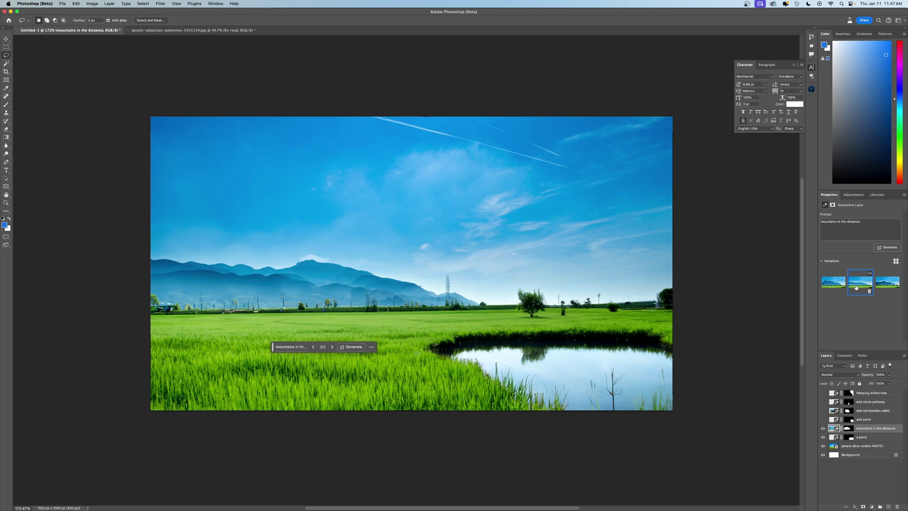
left_click(884, 286)
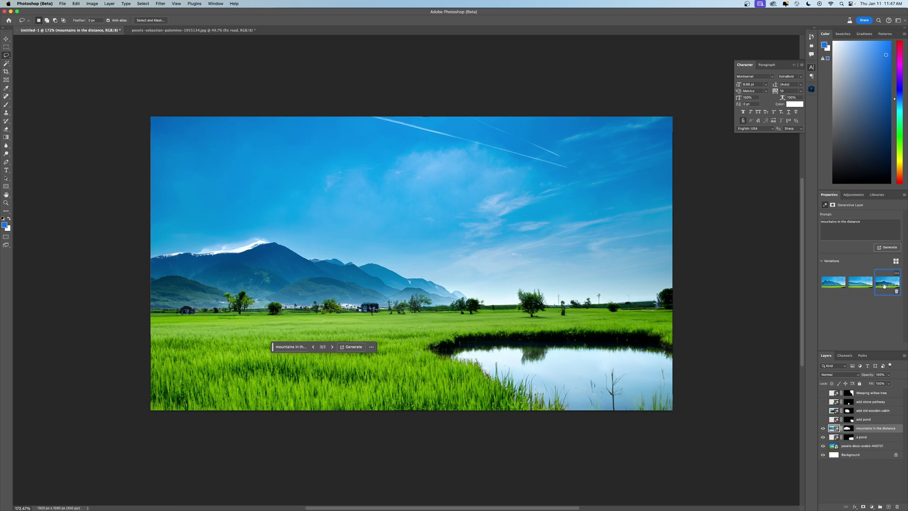
left_click(837, 285)
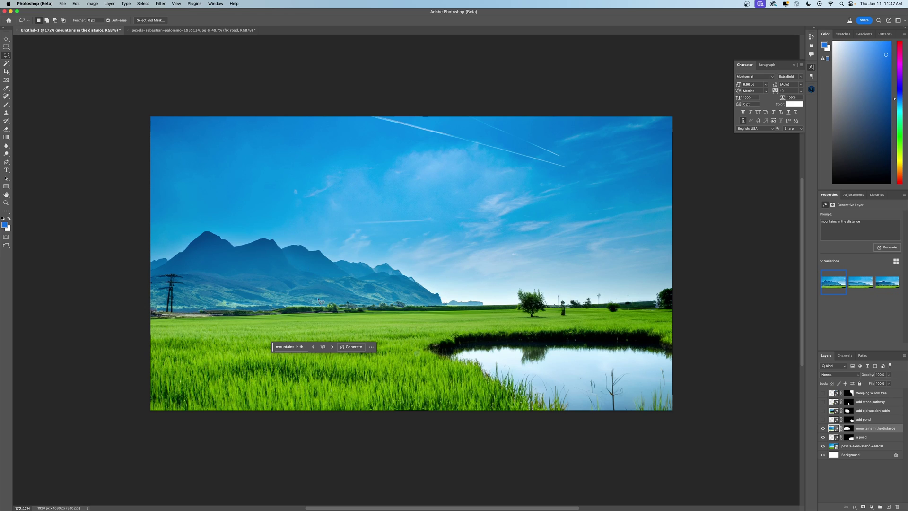
left_click(859, 284)
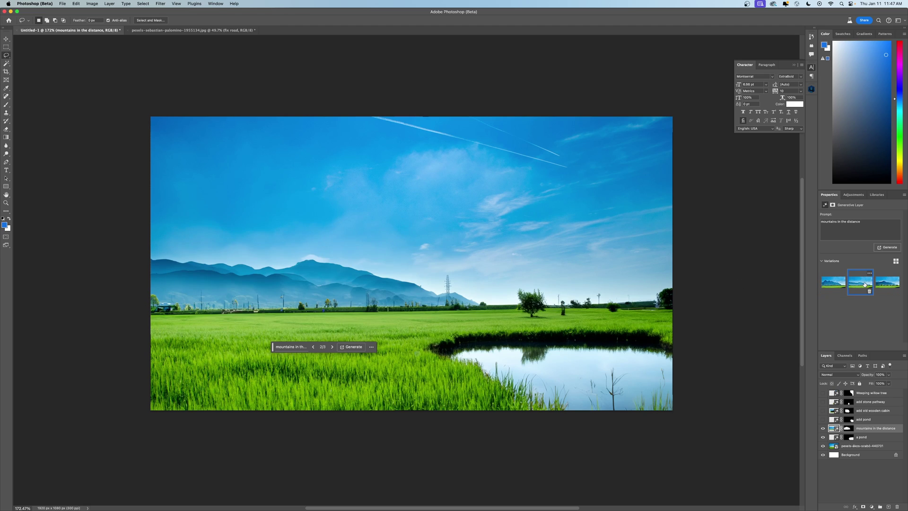
left_click(886, 285)
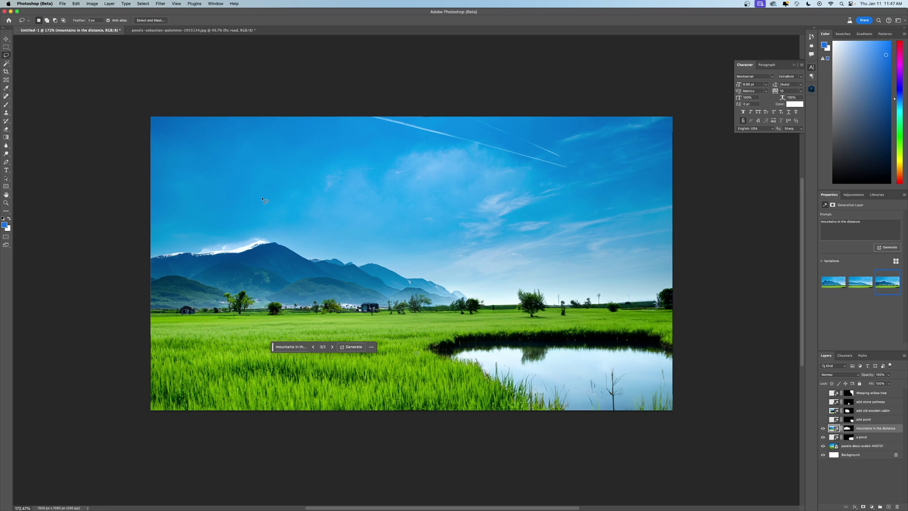
Lasso an area left of centre and generate 'wooden cabin', previewing its three variations
mouse_move(256, 197)
left_mouse_down()
mouse_move(226, 199)
mouse_move(204, 243)
mouse_move(204, 321)
mouse_move(235, 337)
mouse_move(398, 331)
mouse_move(422, 319)
mouse_move(423, 260)
mouse_move(409, 222)
mouse_move(252, 198)
left_mouse_up()
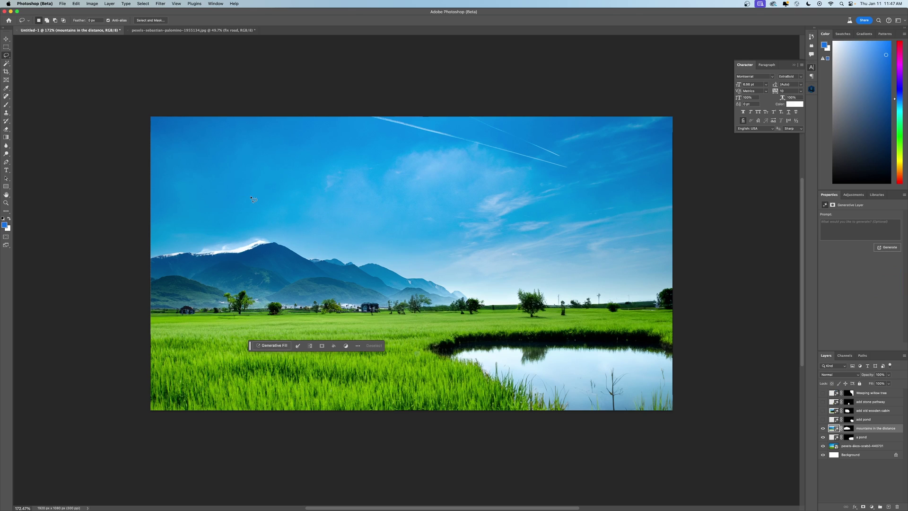
left_click(272, 345)
type("wooden cabin")
key("Return")
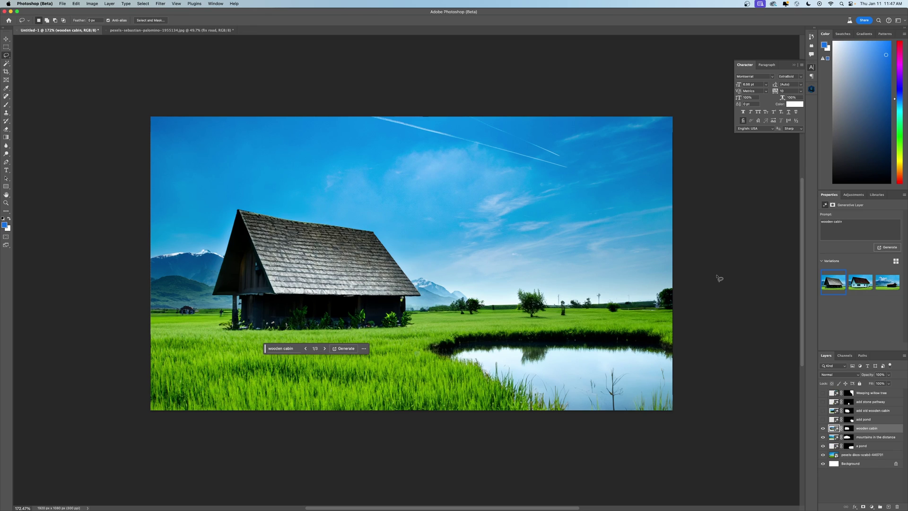
left_click(860, 289)
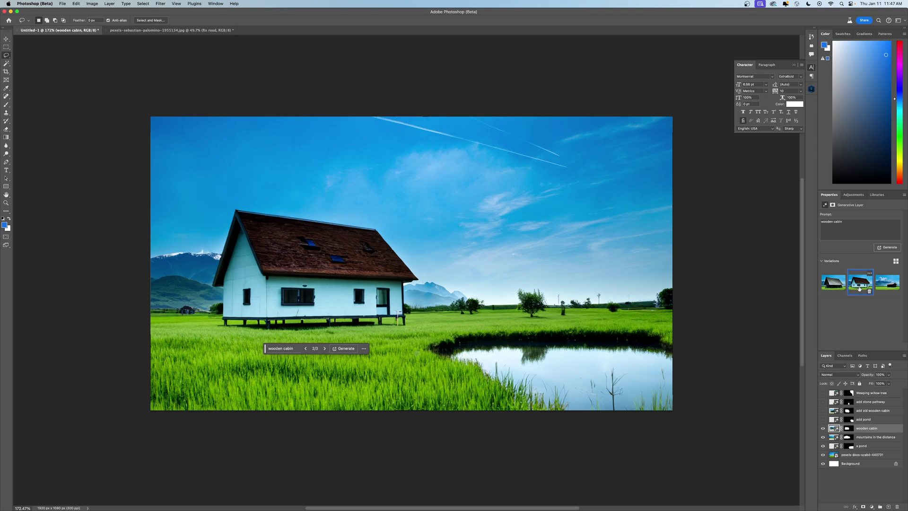
left_click(887, 286)
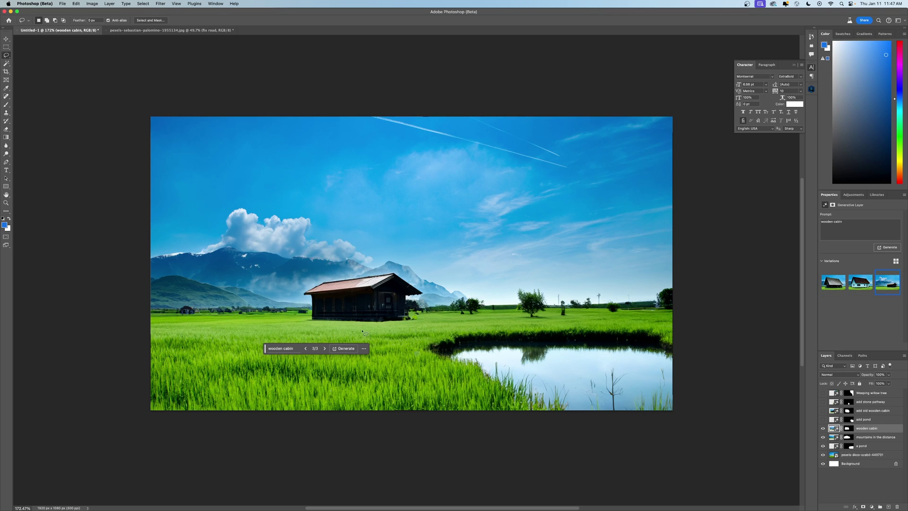
left_click(825, 283)
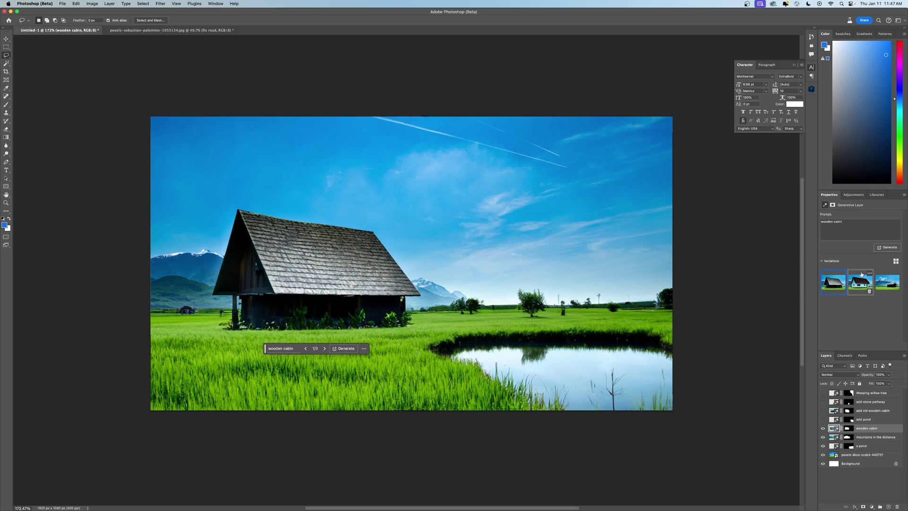
Generate more cabin variations and choose the long house on stilts, variation 3 of 6
left_click(887, 247)
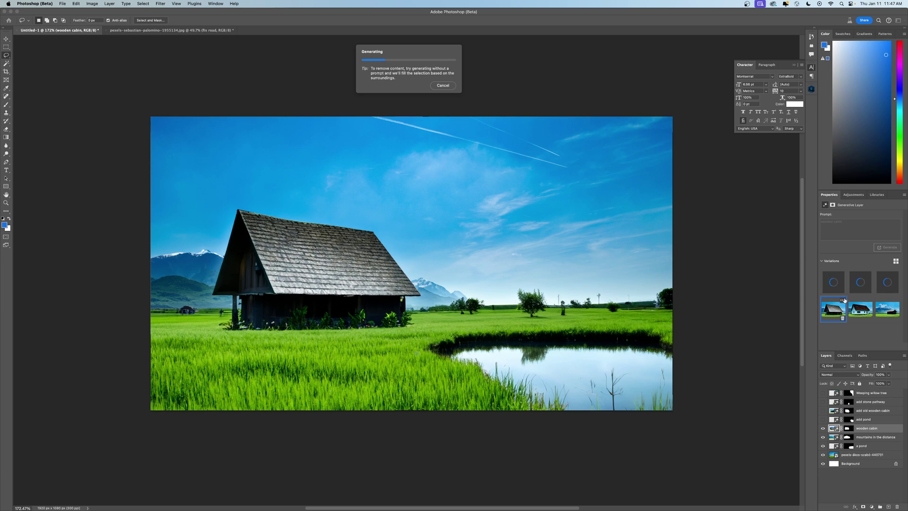
left_click(869, 289)
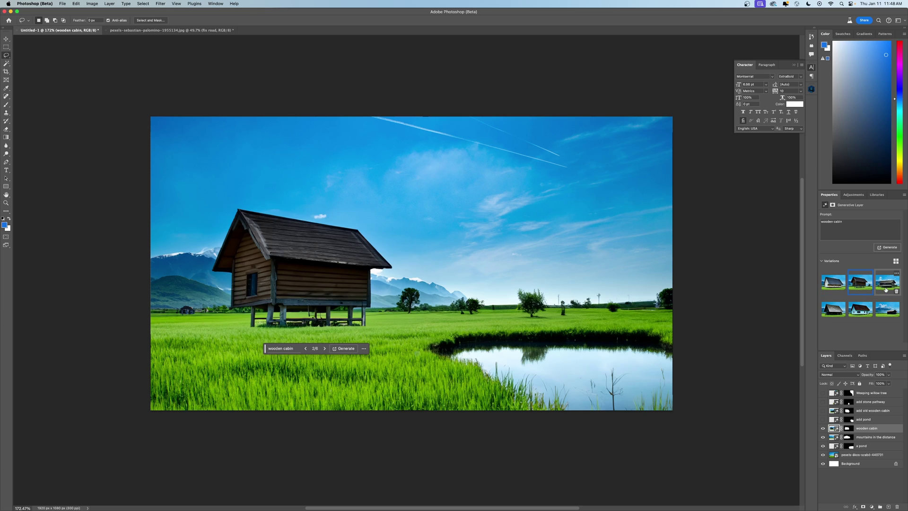
left_click(882, 287)
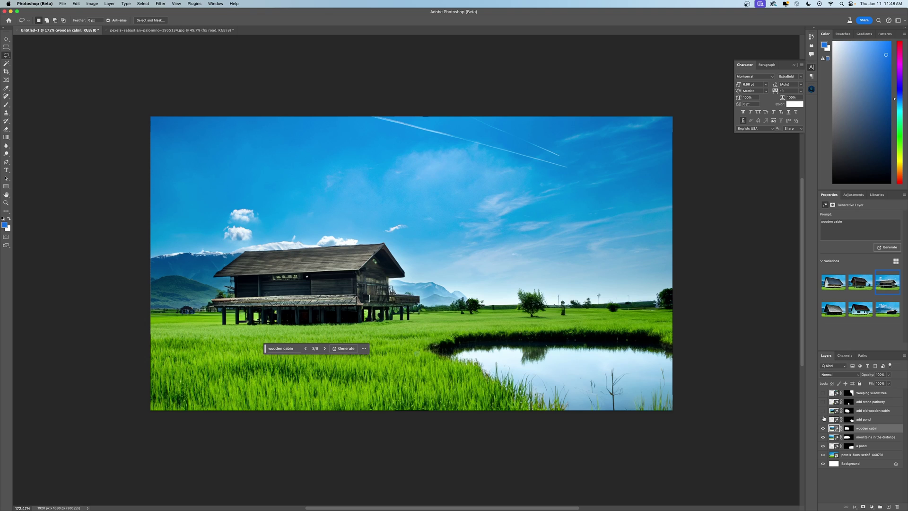
On the road photo, keep the second of three 'snow capped mountains' variations
left_click(153, 33)
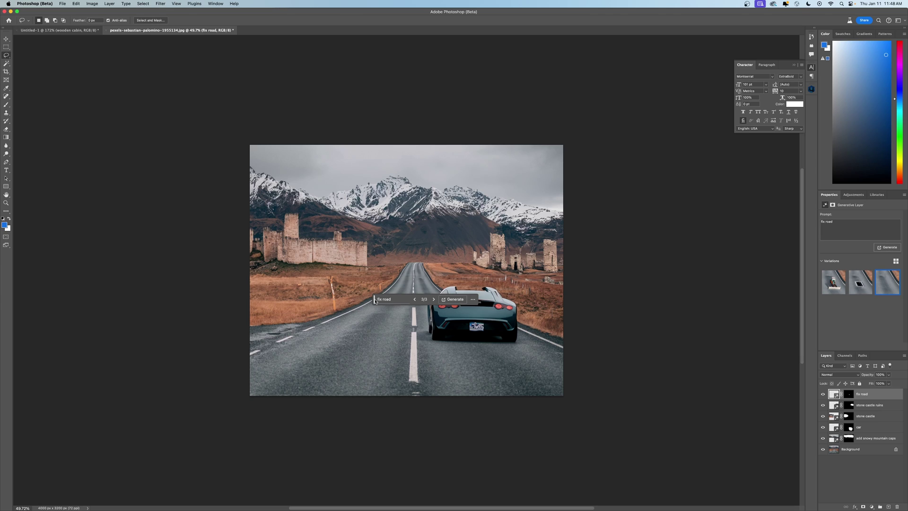
left_click_drag(375, 301, 549, 390)
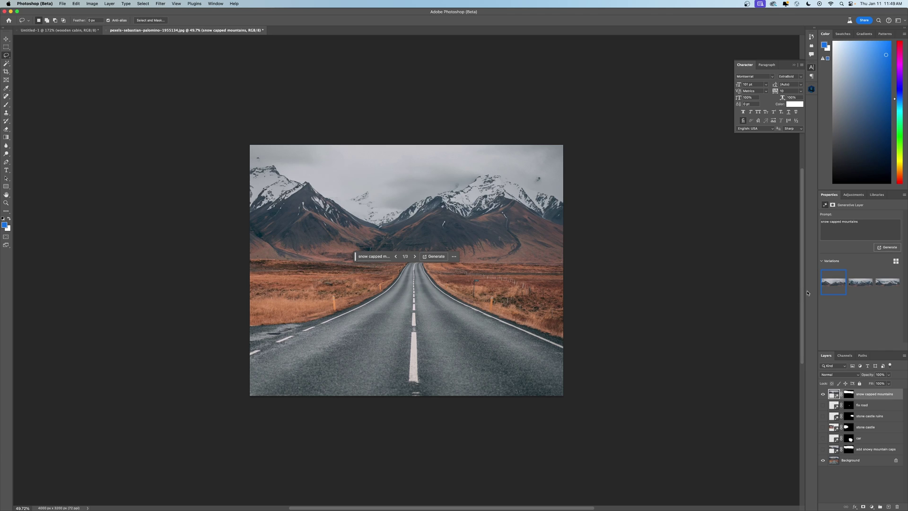
left_click(859, 282)
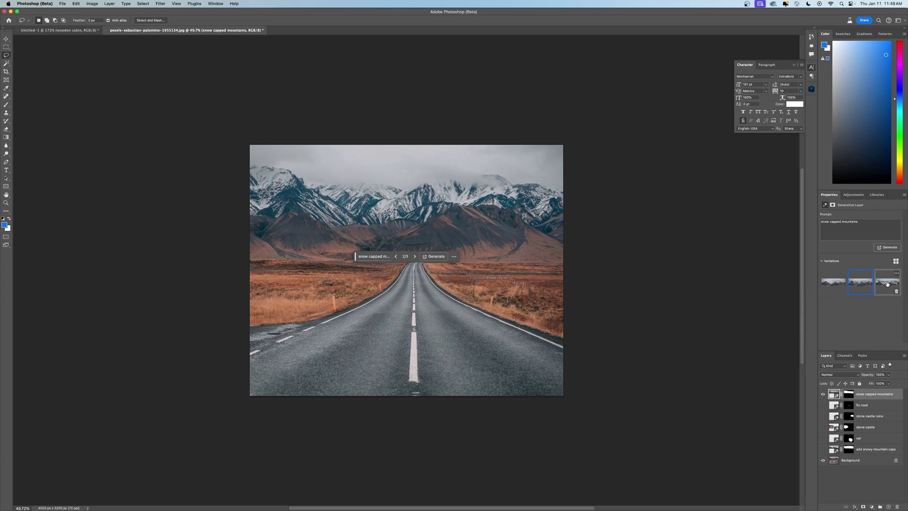
left_click(887, 283)
left_click(858, 283)
left_click_drag(355, 256, 659, 346)
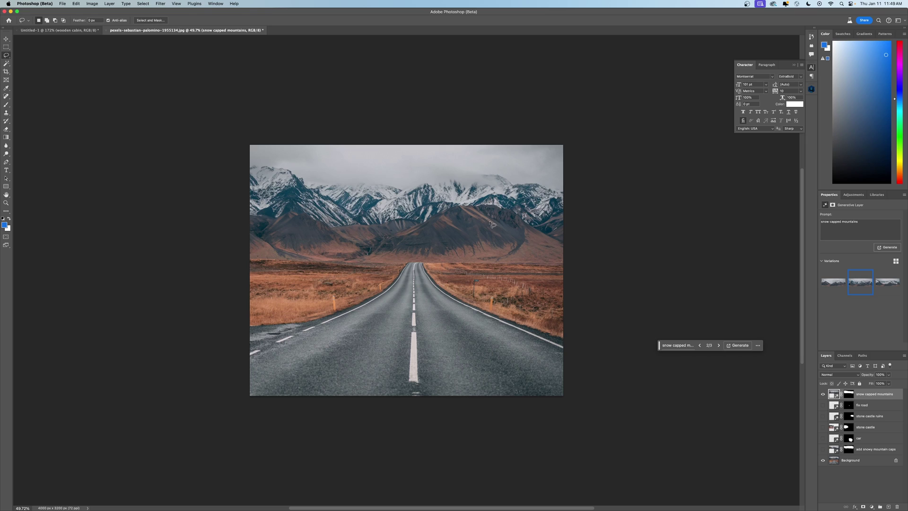
Lasso the right-hand field, generate 'bouncey house' and choose the blue-and-white third variation
mouse_move(491, 223)
left_mouse_down()
mouse_move(443, 246)
mouse_move(465, 303)
mouse_move(545, 306)
mouse_move(562, 250)
mouse_move(515, 217)
mouse_move(481, 222)
left_mouse_up()
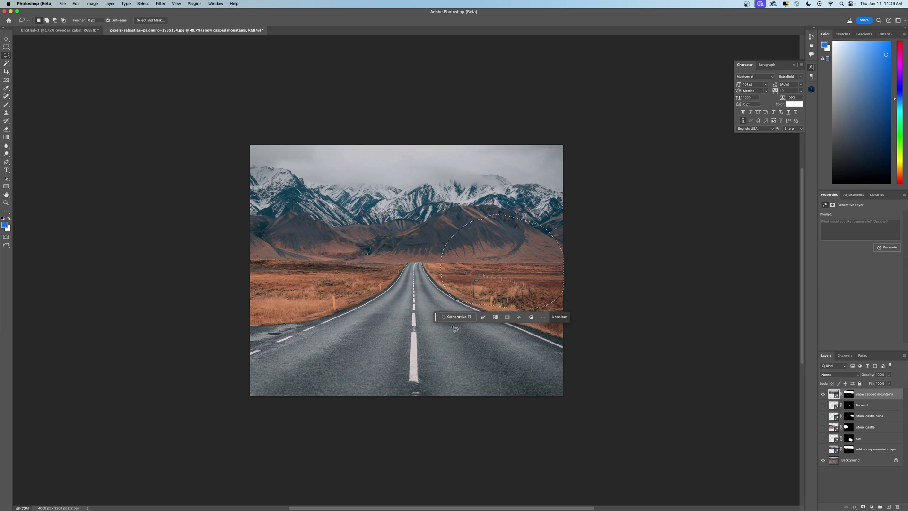
left_click(450, 316)
type("bouncey house")
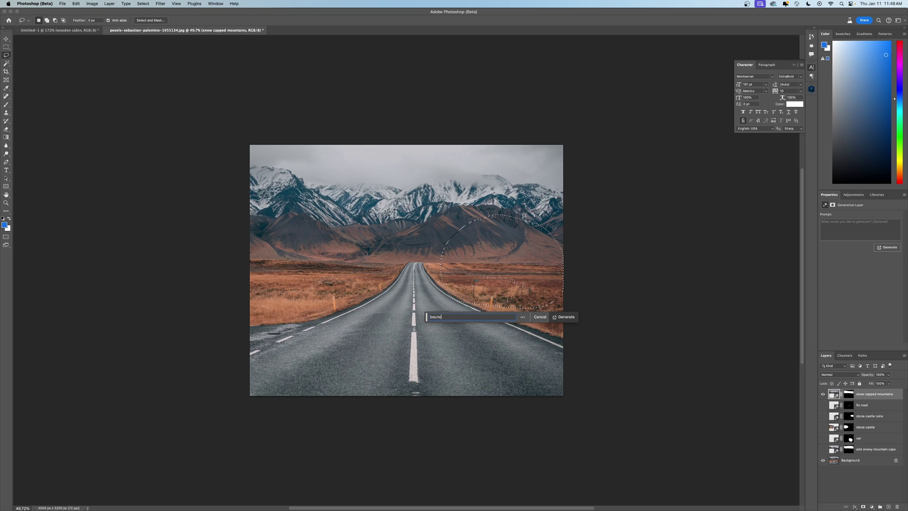
key("Return")
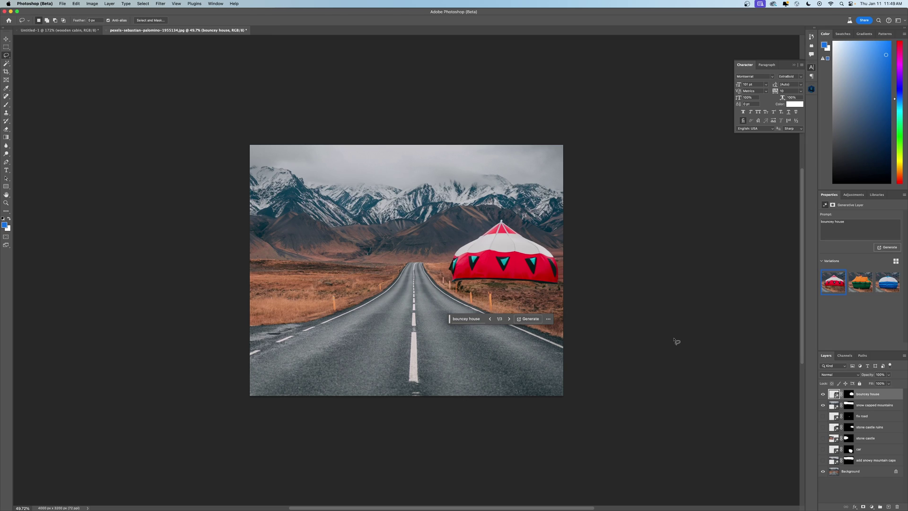
left_click(861, 288)
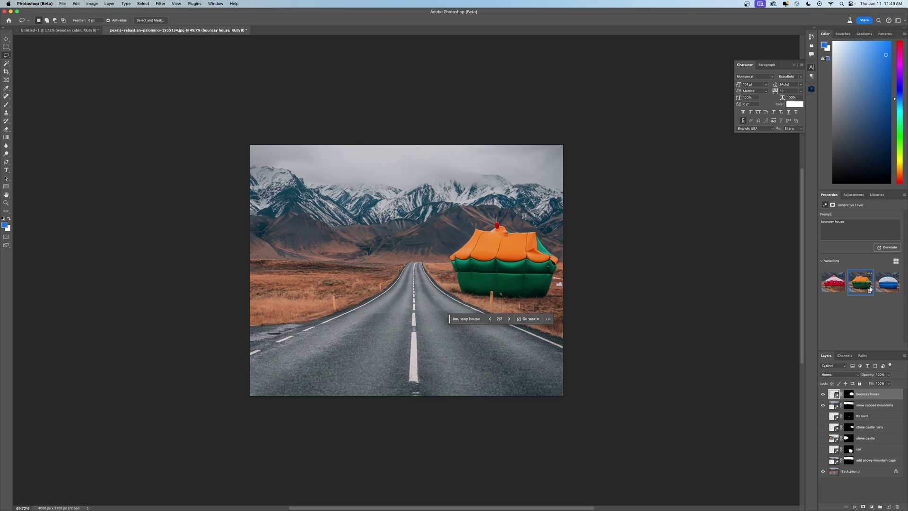
left_click(885, 286)
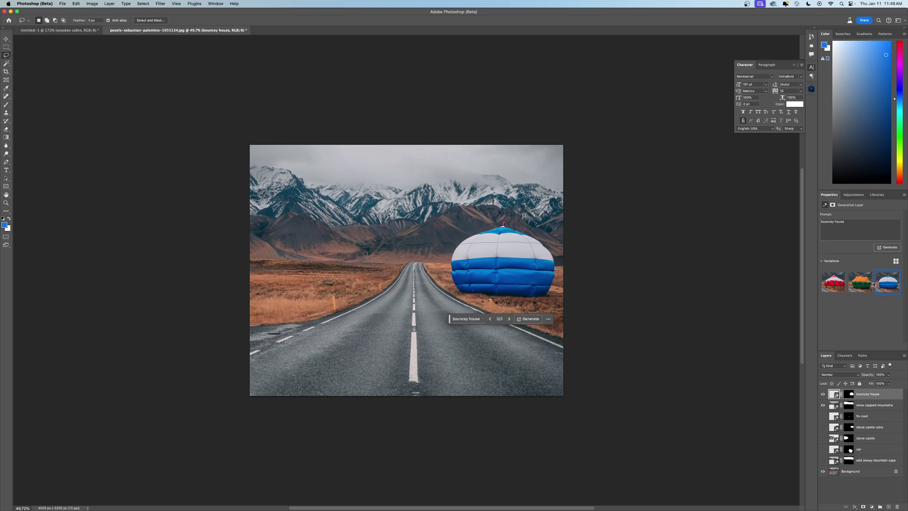